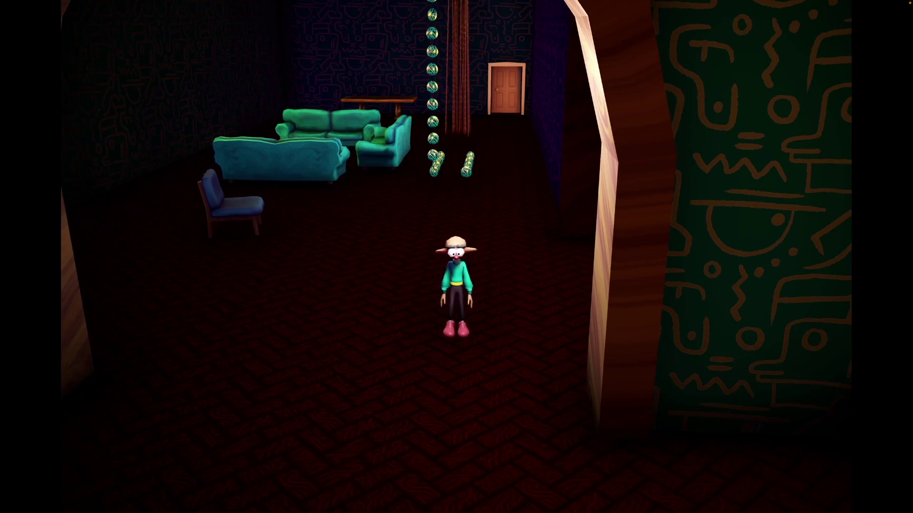
key(w)
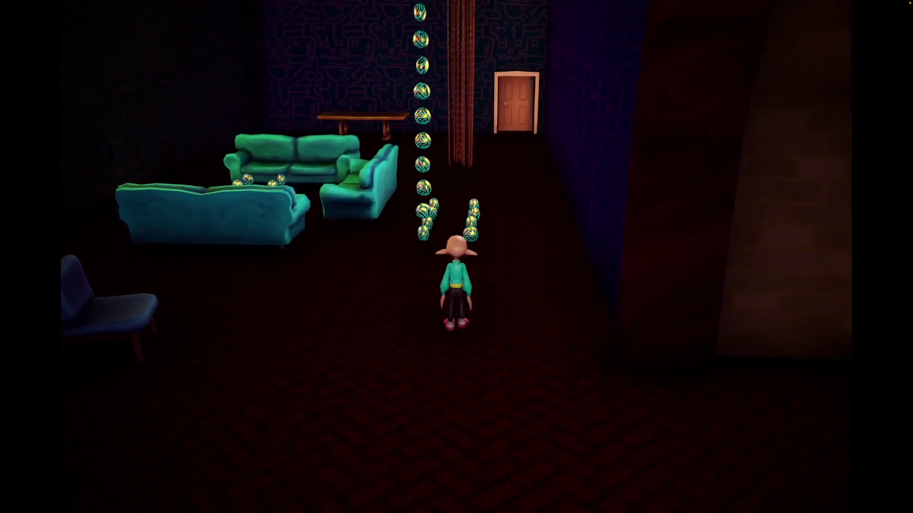
key(s)
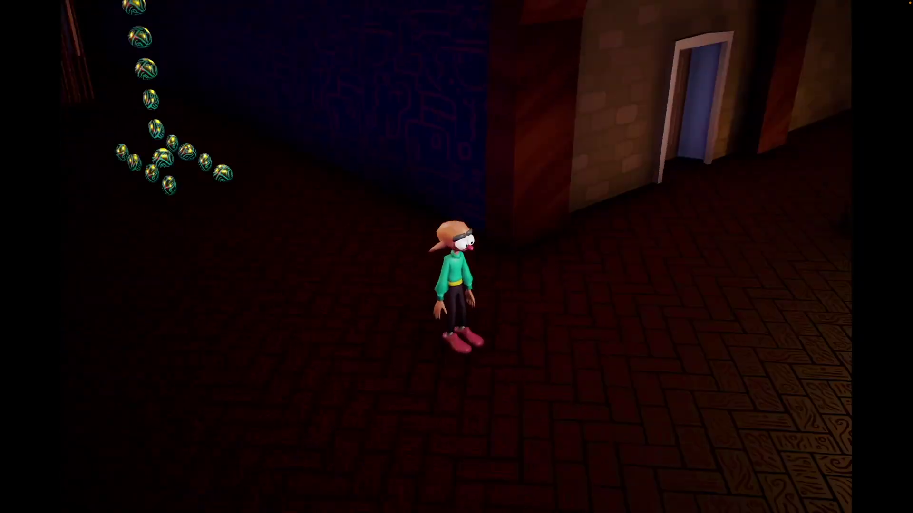
key(w)
key(d)
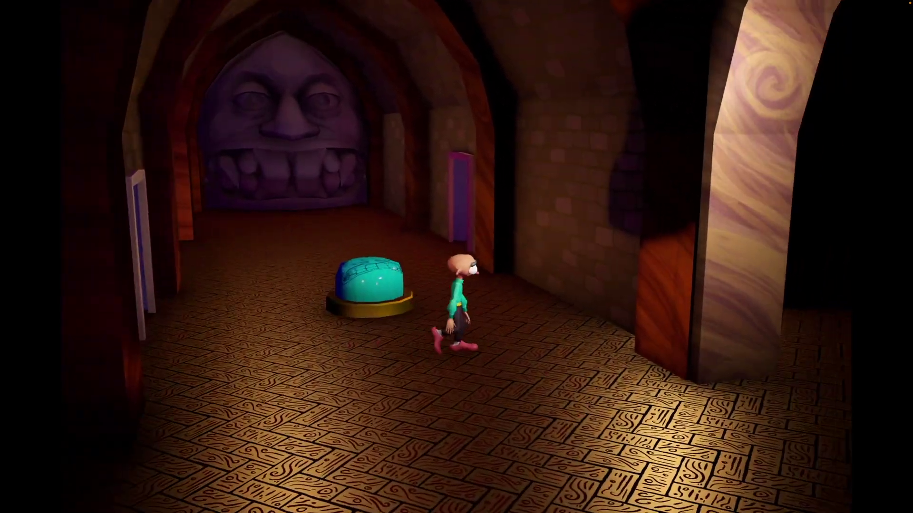
key(s)
key(a)
key(s)
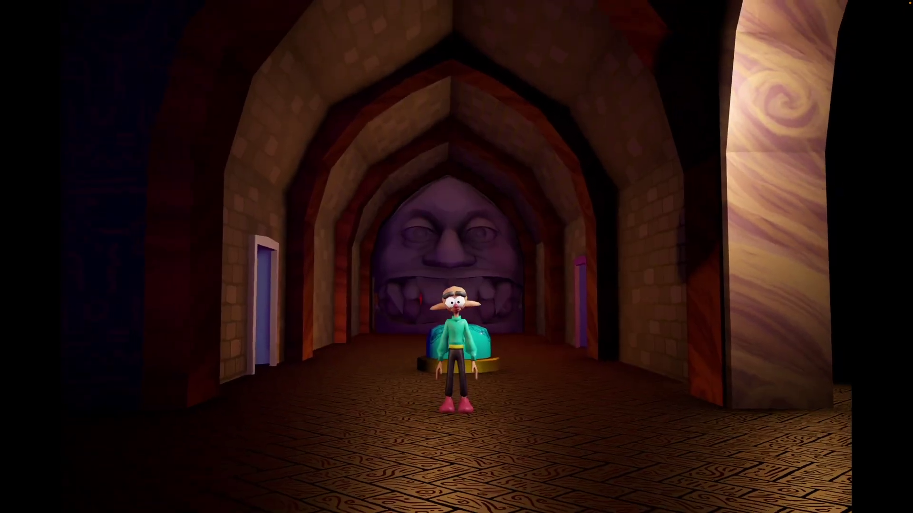
key(w)
key(s)
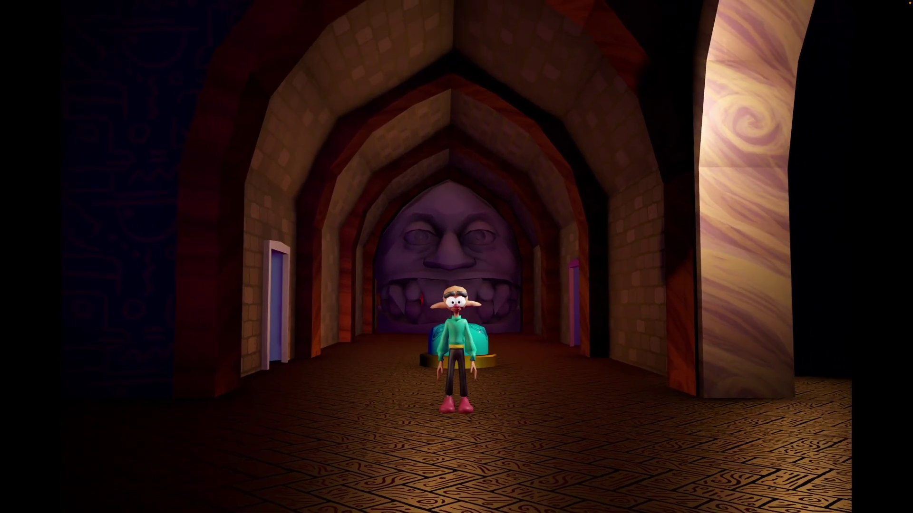
key(w)
key(w)
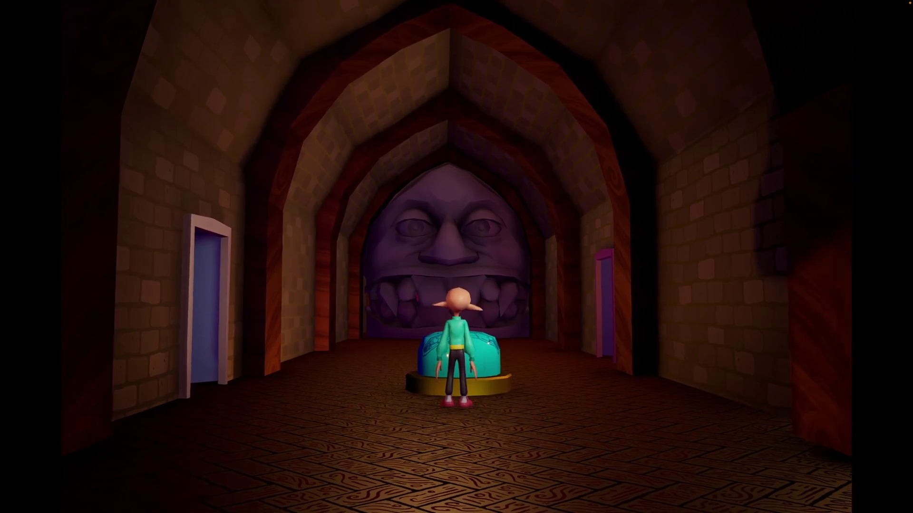
key(space)
key(space)
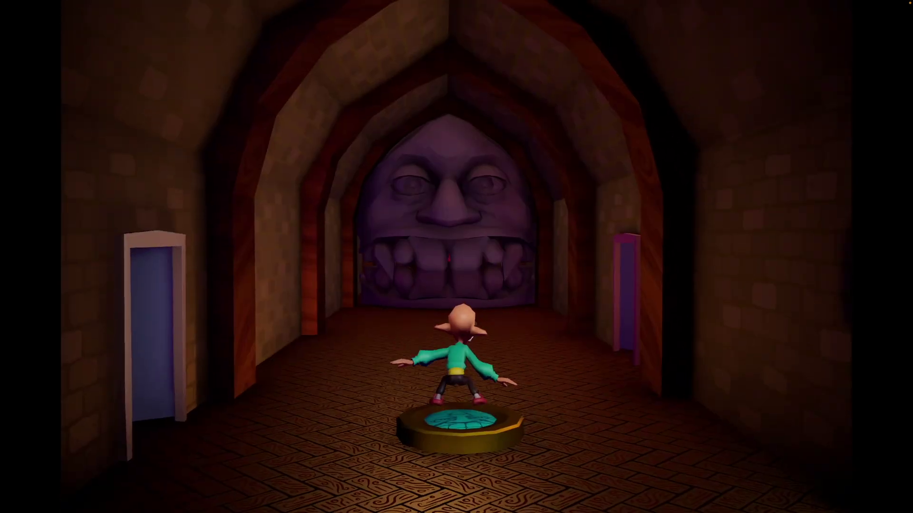
key(s)
key(a)
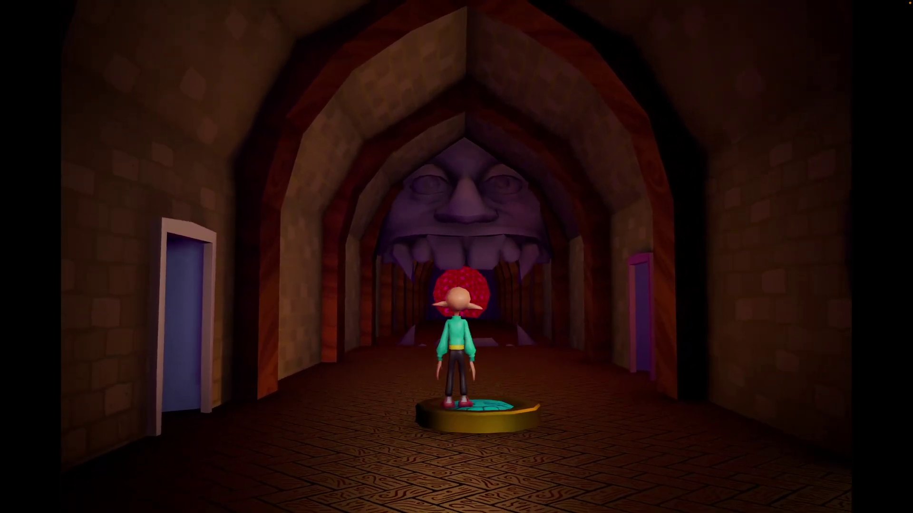
key(s)
key(w)
key(space)
key(s)
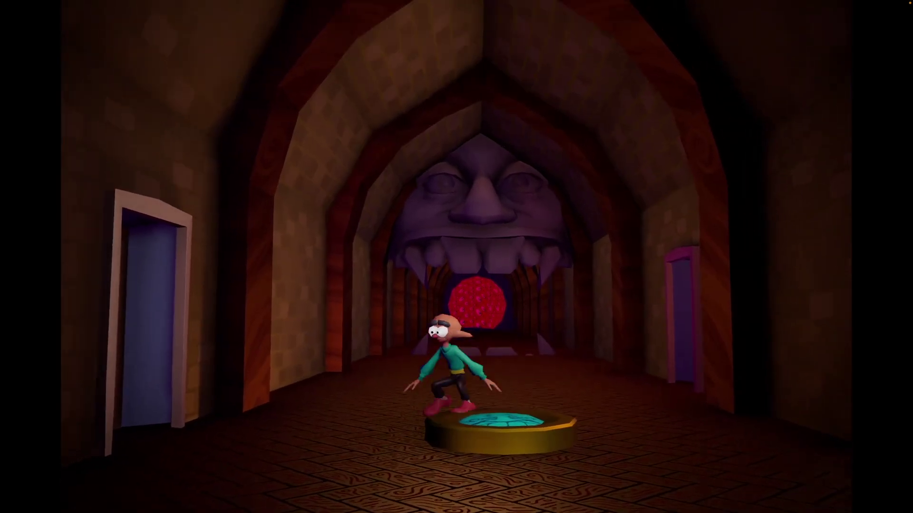
key(w)
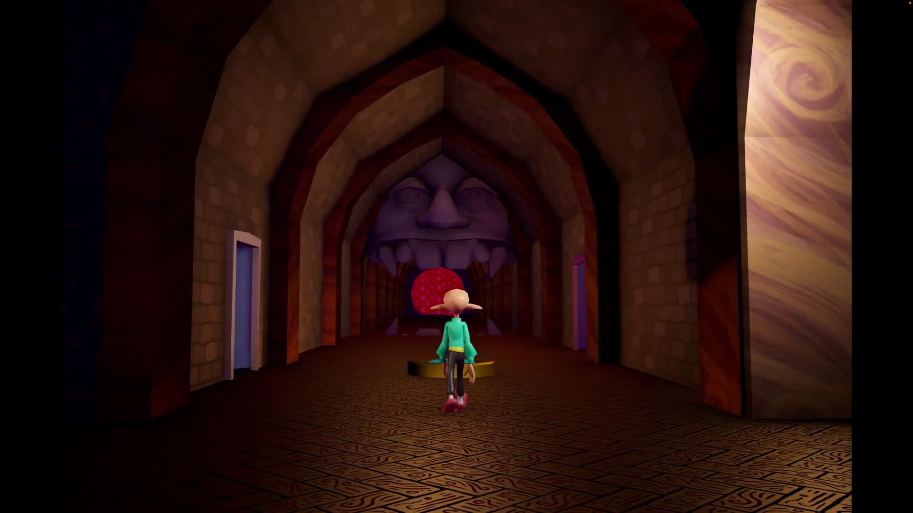
key(space)
key(w)
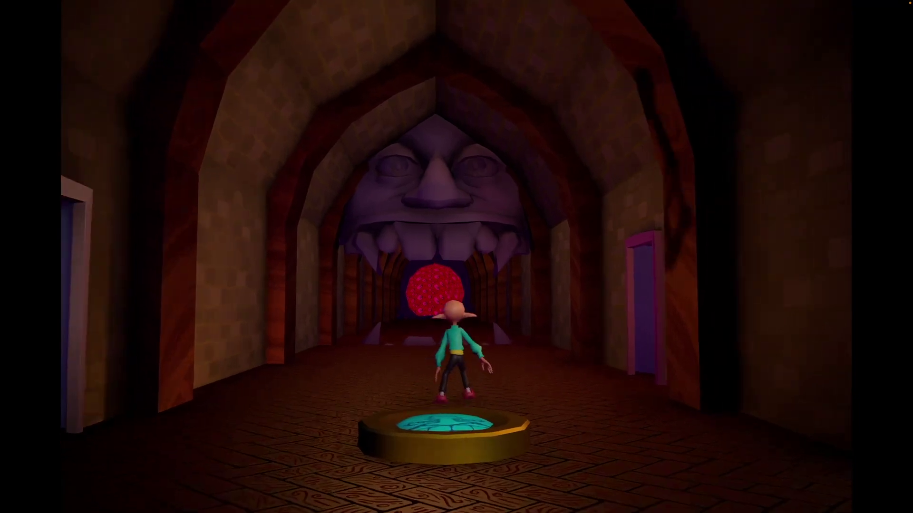
key(s)
key(w)
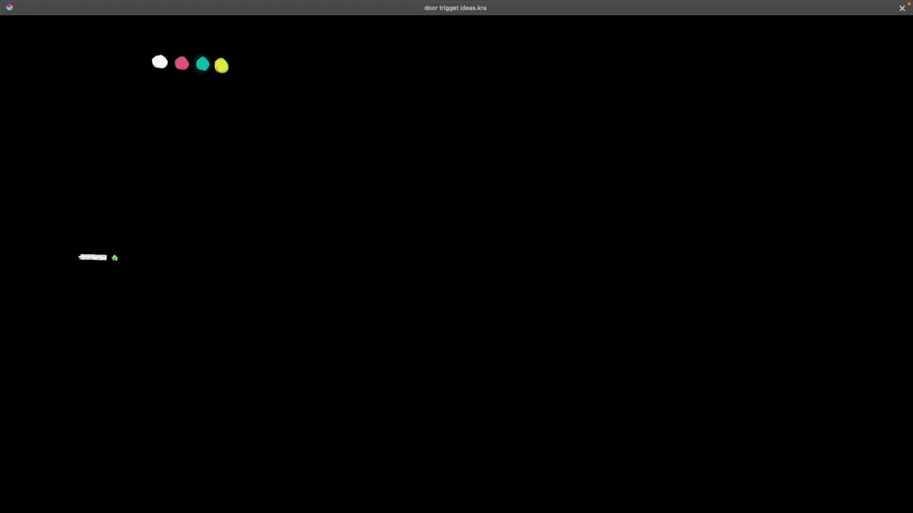
Step: Sketch a white ground line with a teal rounded button outline standing on it
drag(115, 257, 218, 248)
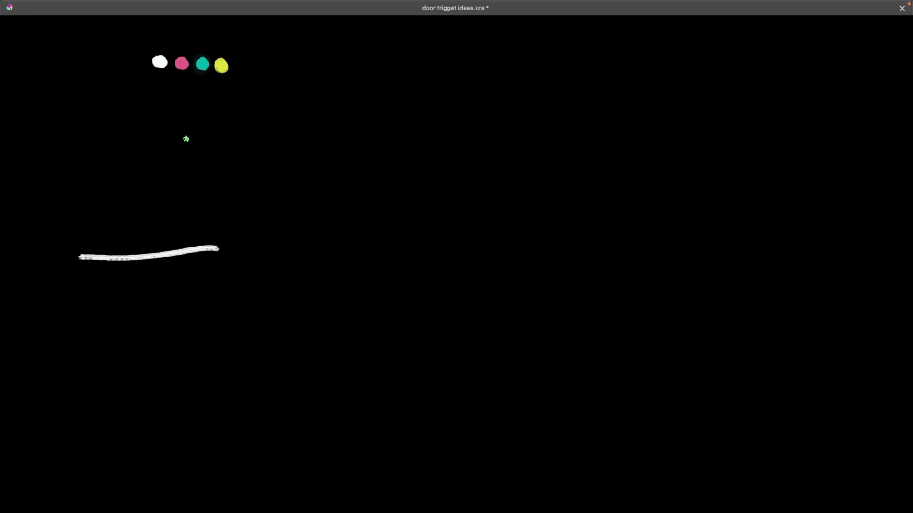
ctrl+click(202, 64)
drag(120, 248, 174, 189)
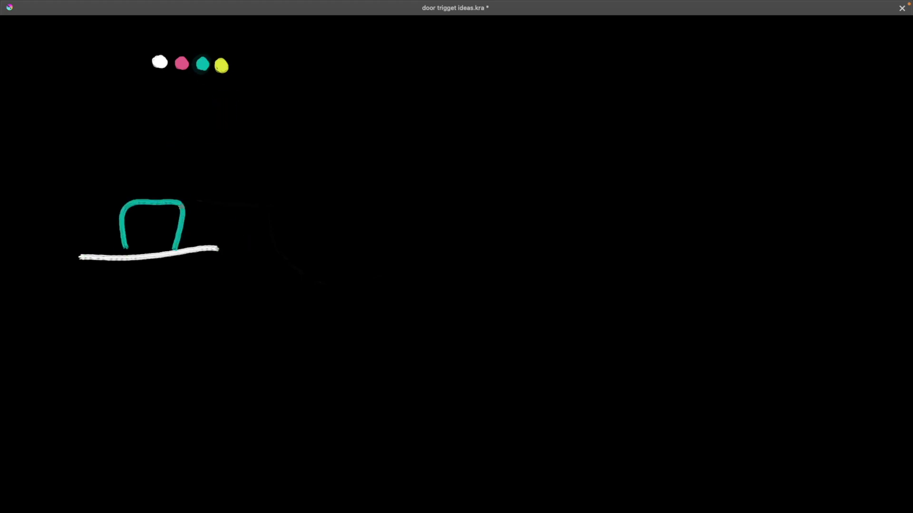
key(ctrl+z)
drag(122, 251, 159, 207)
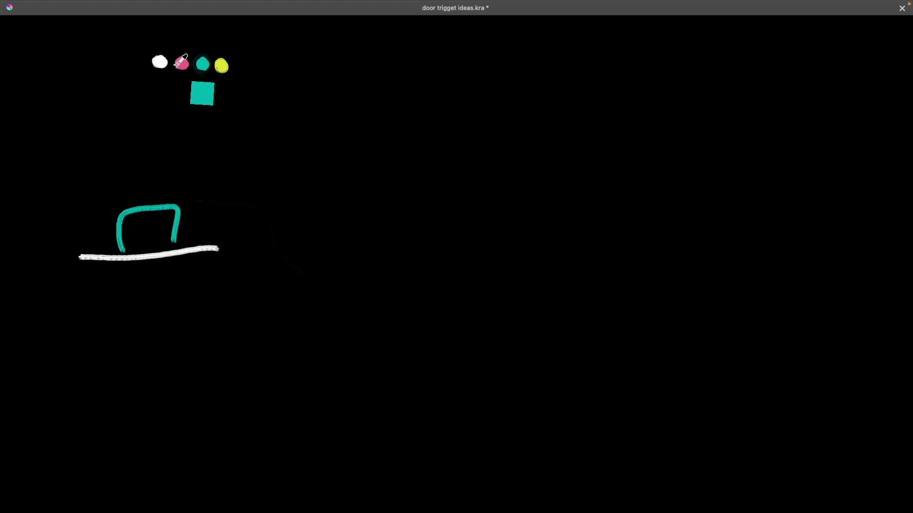
Step: Sketch a second white ground line with a bowl-shaped hollow and a pink ball above it
ctrl+click(160, 63)
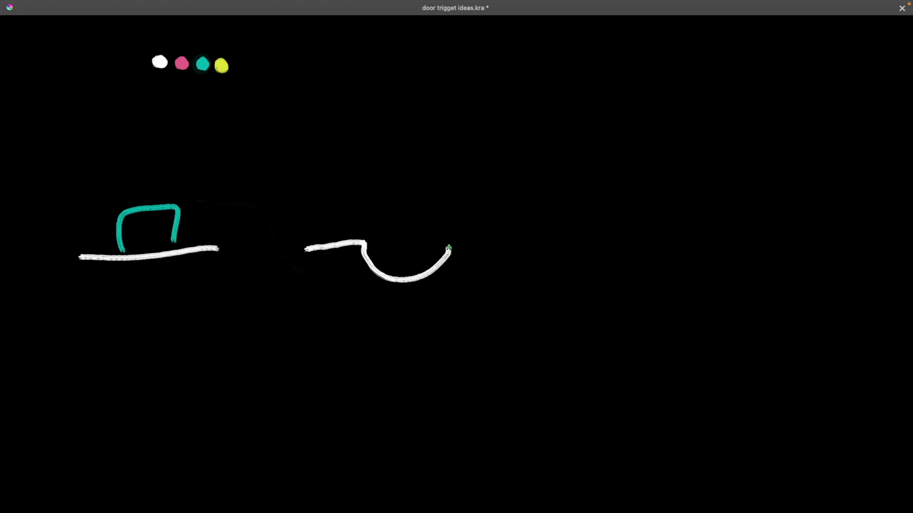
key(ctrl+z)
drag(297, 249, 367, 268)
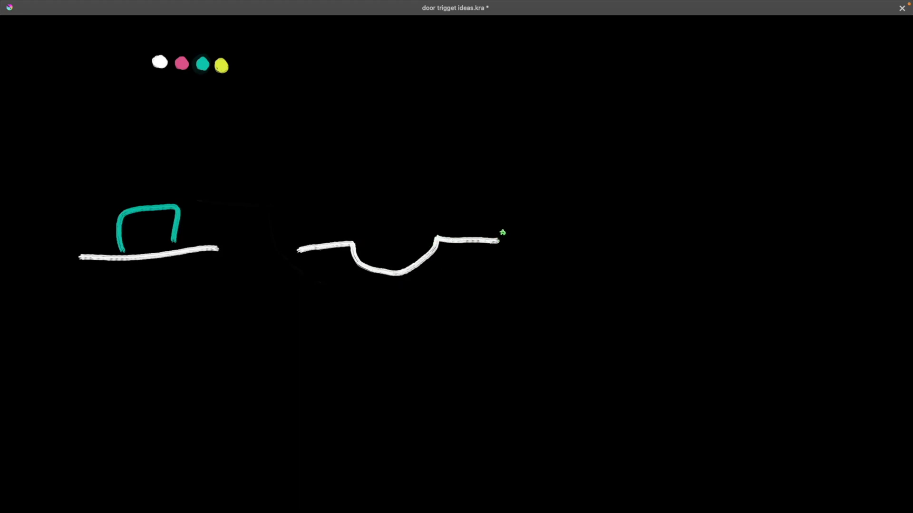
key(ctrl+z)
drag(283, 243, 487, 243)
ctrl+drag(199, 73, 182, 63)
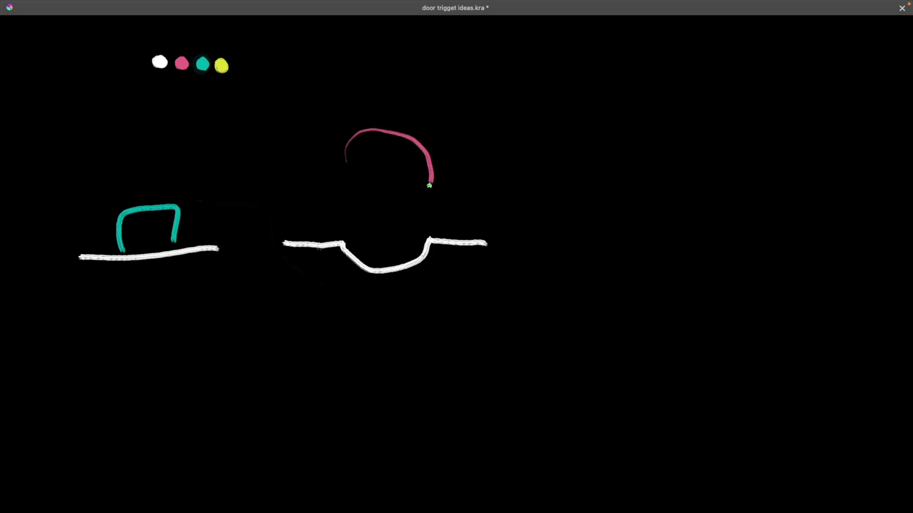
drag(430, 185, 382, 130)
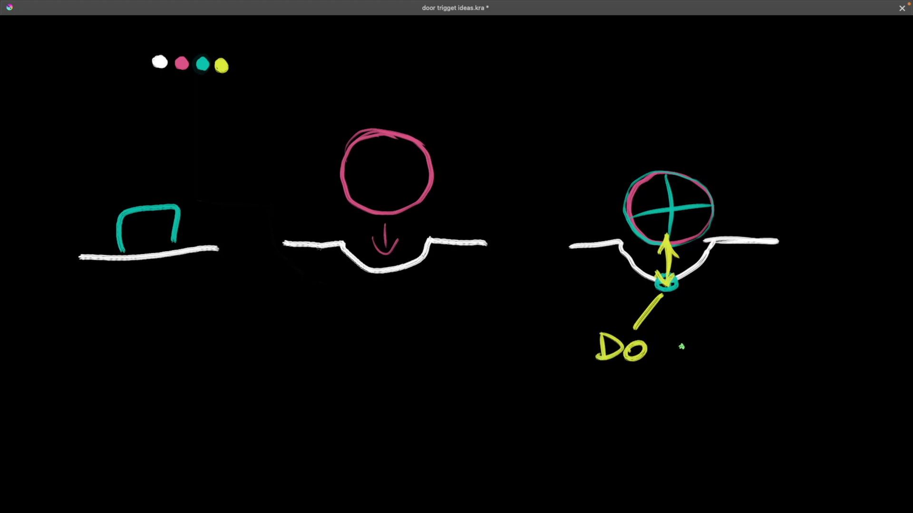
Step: Finish hand-lettering the yellow label that begins with "DO" below the third sketch's hollow
drag(683, 343, 654, 359)
drag(694, 345, 696, 344)
drag(712, 355, 729, 350)
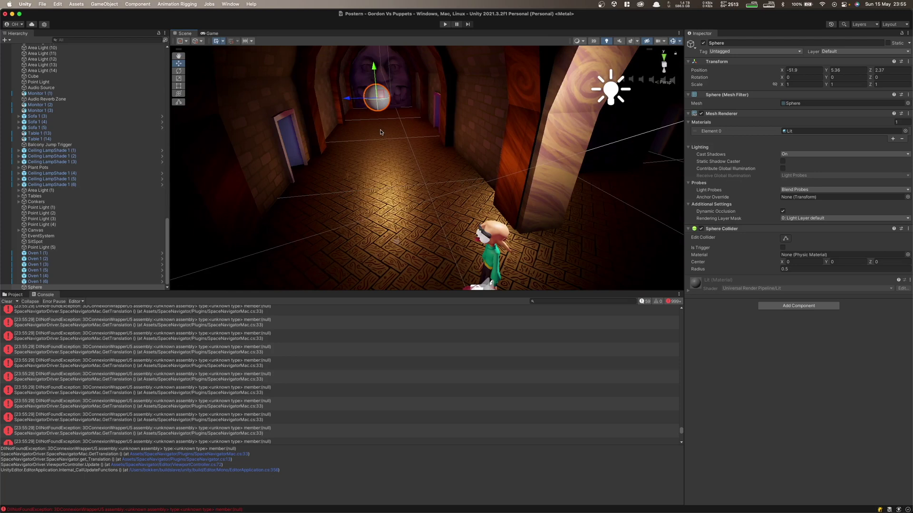
Step: Add a Rigidbody component to the Sphere object
click(783, 306)
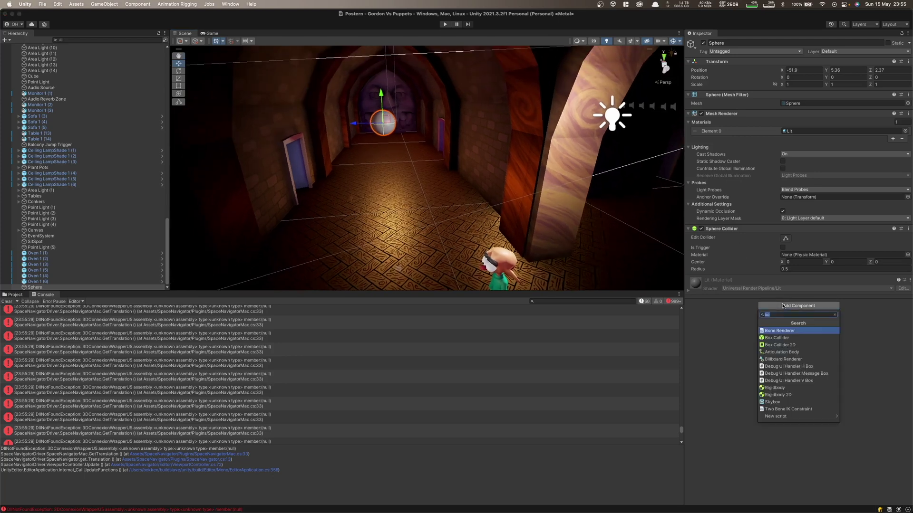
text(ri)
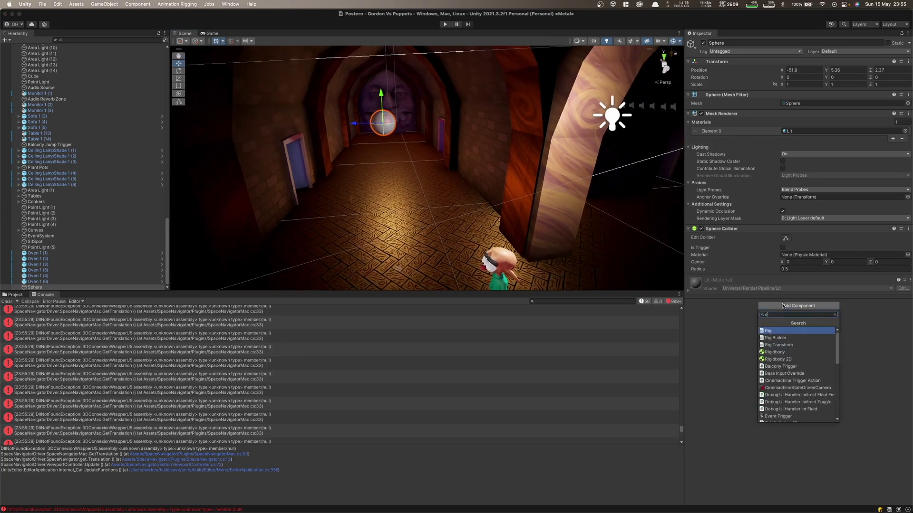
key(Down)
key(Down)
key(Down)
key(Return)
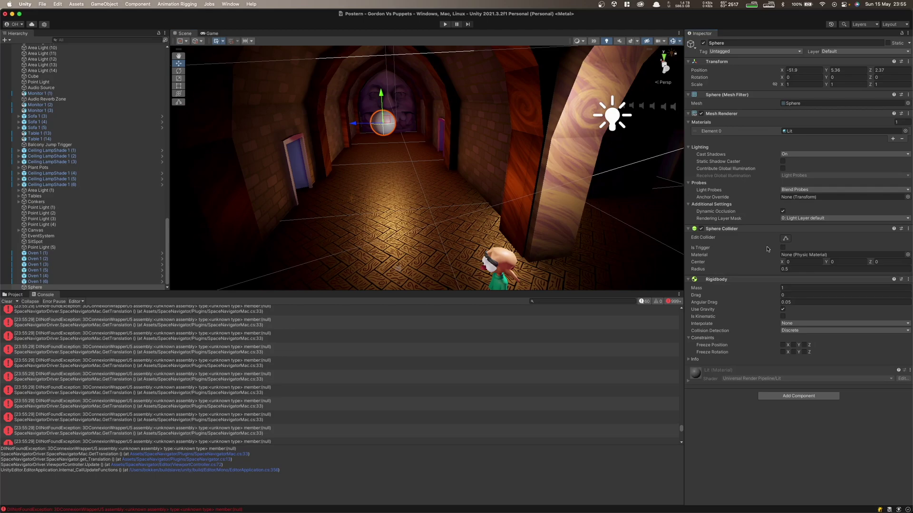
Step: Run the game and move the character around to test the sphere's physics
key(super+p)
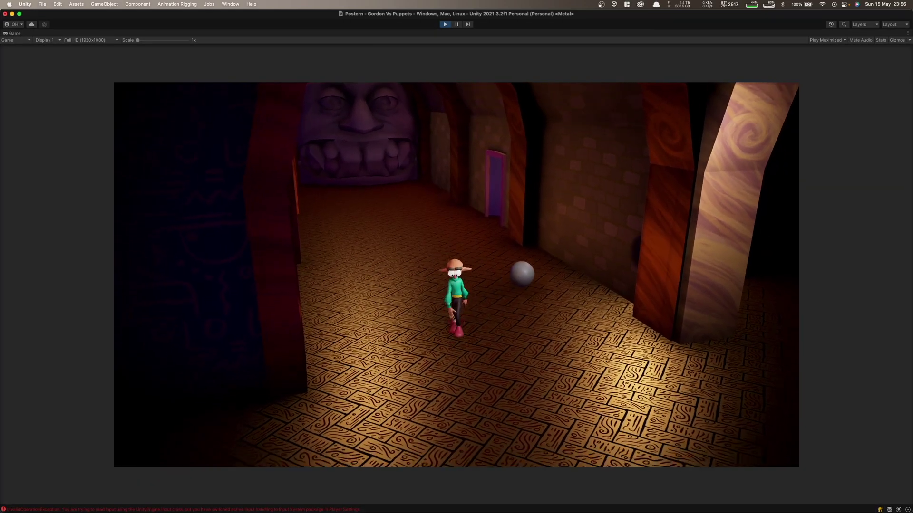
key(d)
key(a)
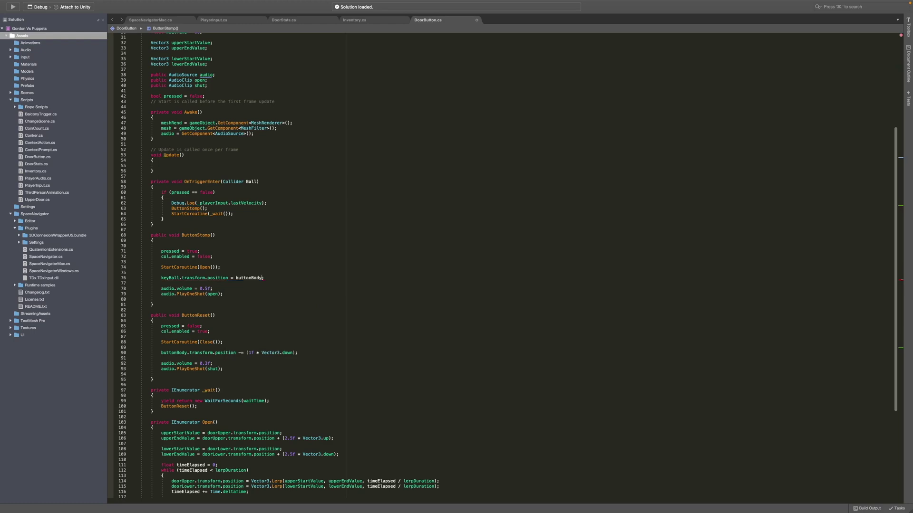
Step: Complete the keyBall position assignment in ButtonStomp with buttonBody.transform.position
text(.transform)
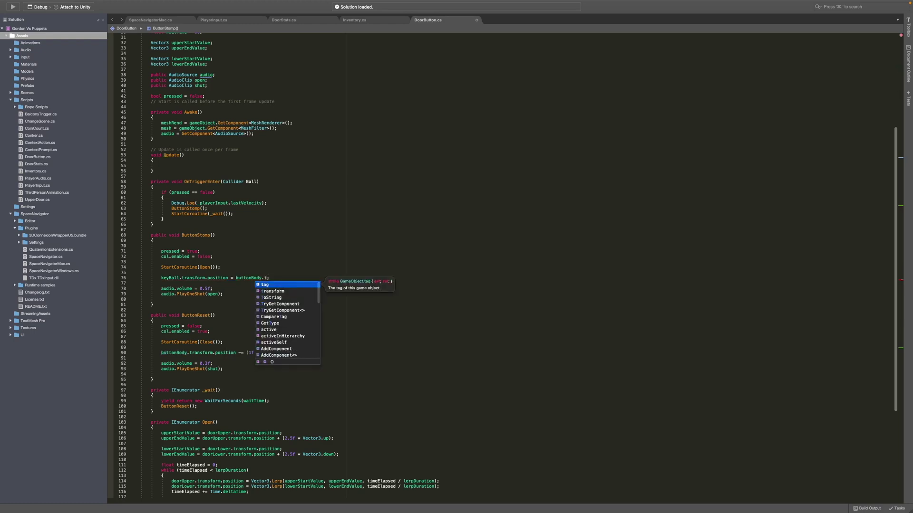
text(.position)
key(Return)
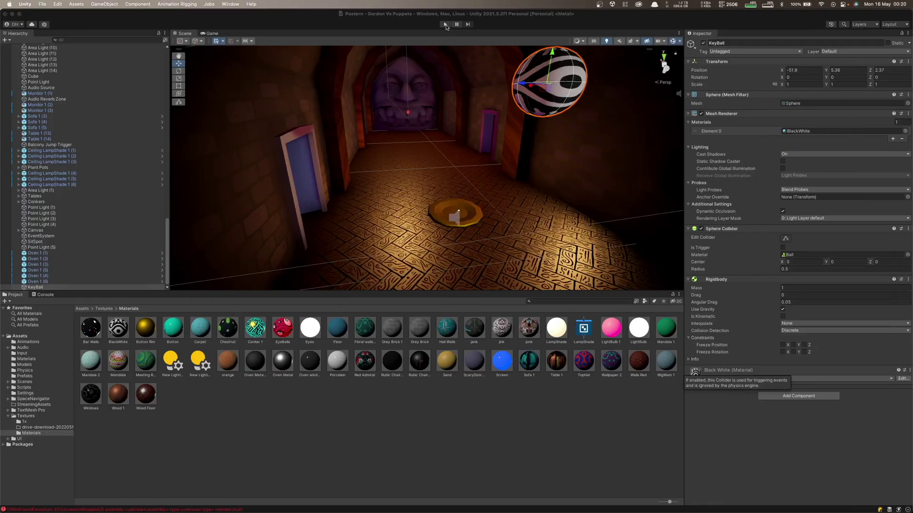
click(445, 25)
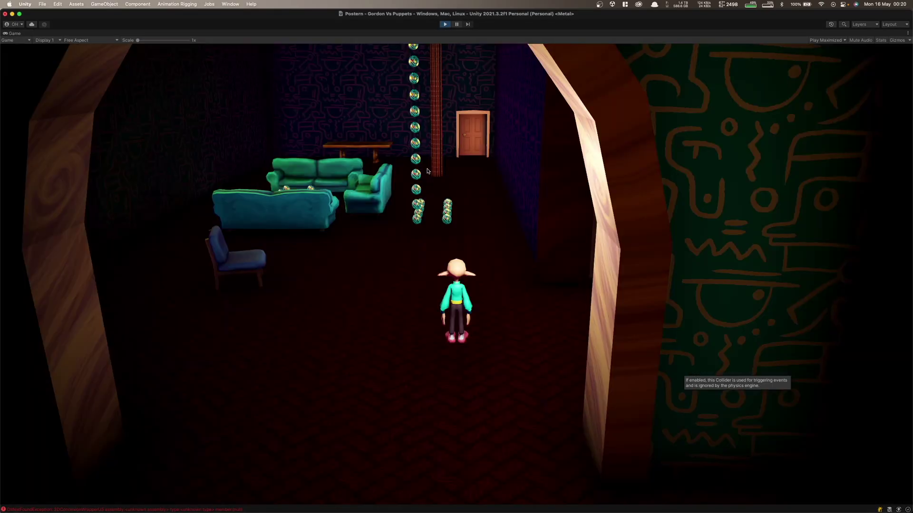
key(super+p)
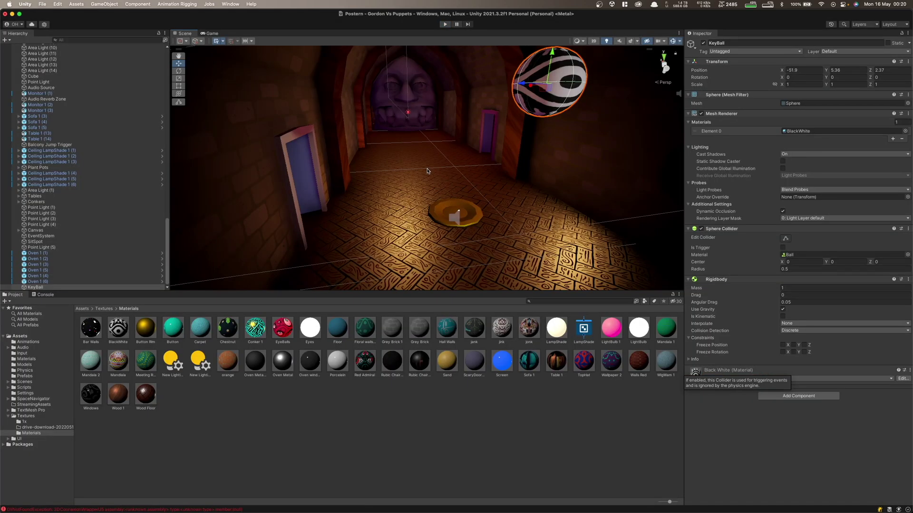
click(427, 171)
Step: Playtest the ball-triggered face door by moving the character near the floor socket, and end the test
click(445, 23)
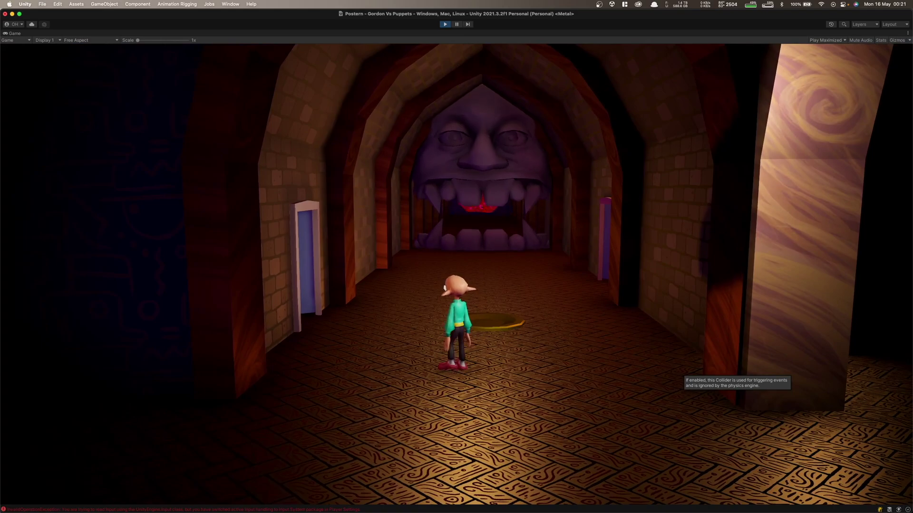
key(s)
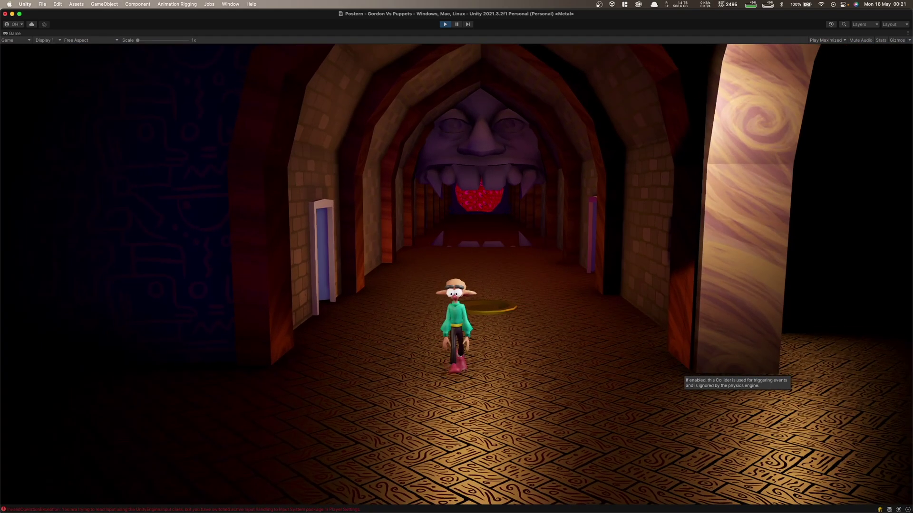
key(w)
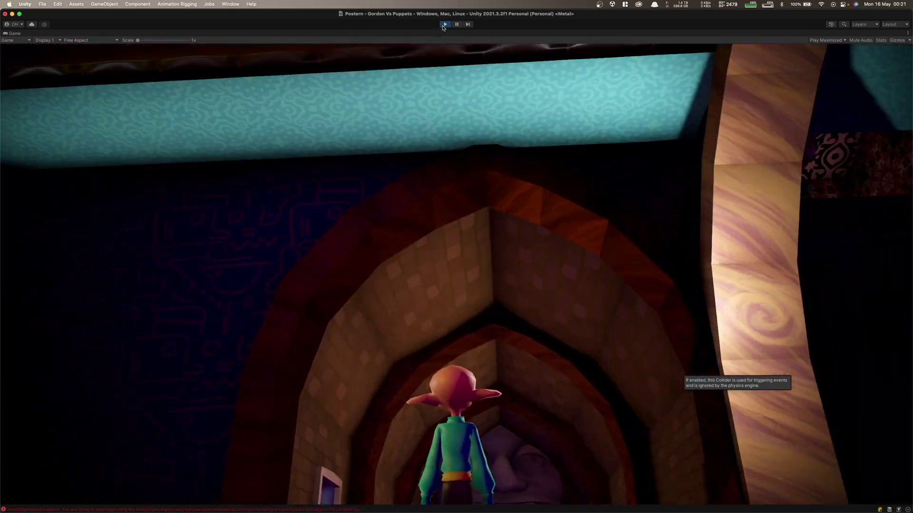
click(445, 23)
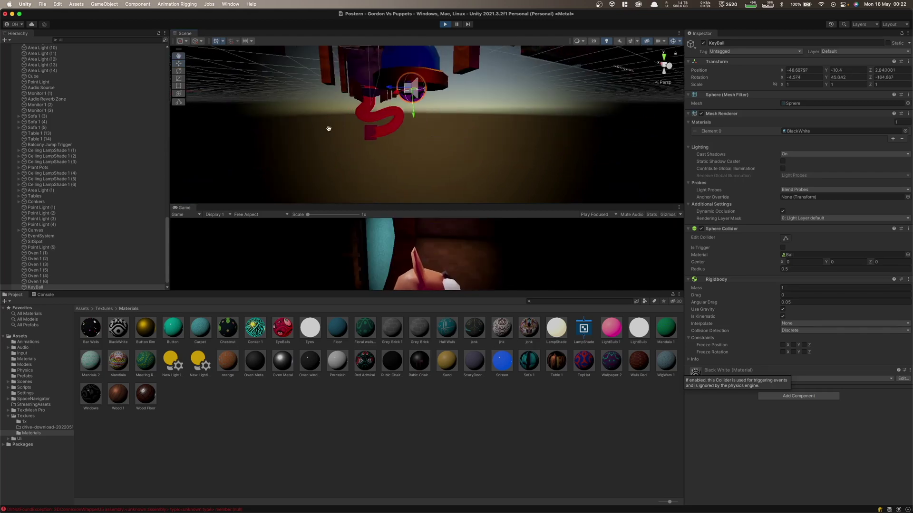
Step: Examine where the KeyBall sits relative to the level geometry while the game runs
scroll(397, 108, up, 3)
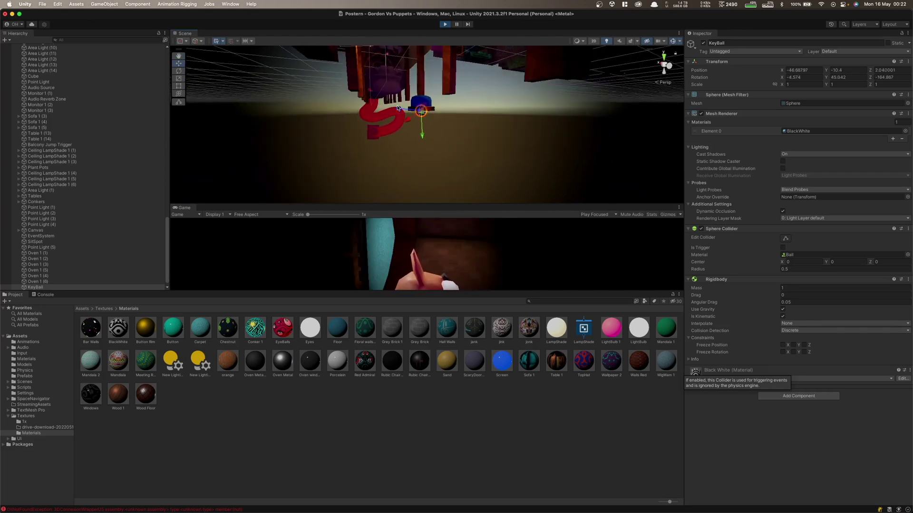
scroll(432, 101, up, 3)
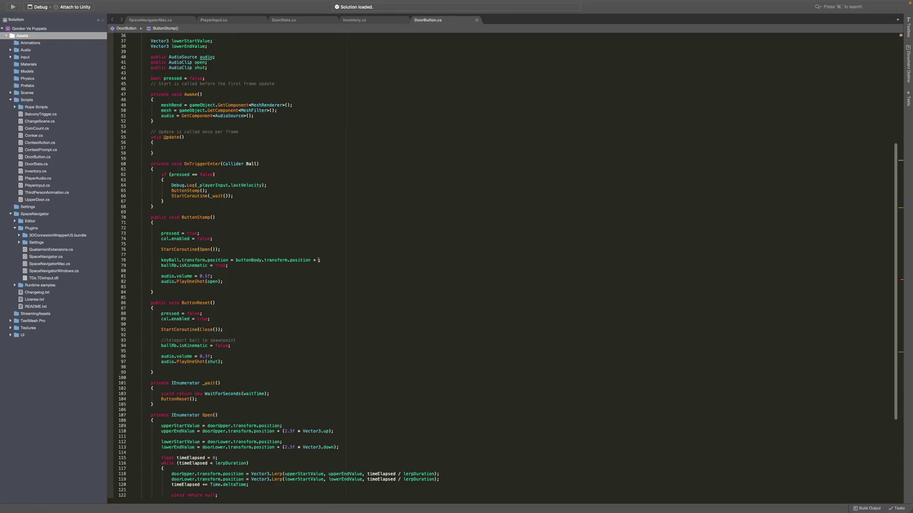
Step: Begin a Vector3 offset term after buttonBody.transform.position in the keyBall position assignment in ButtonStomp
text(Vector3)
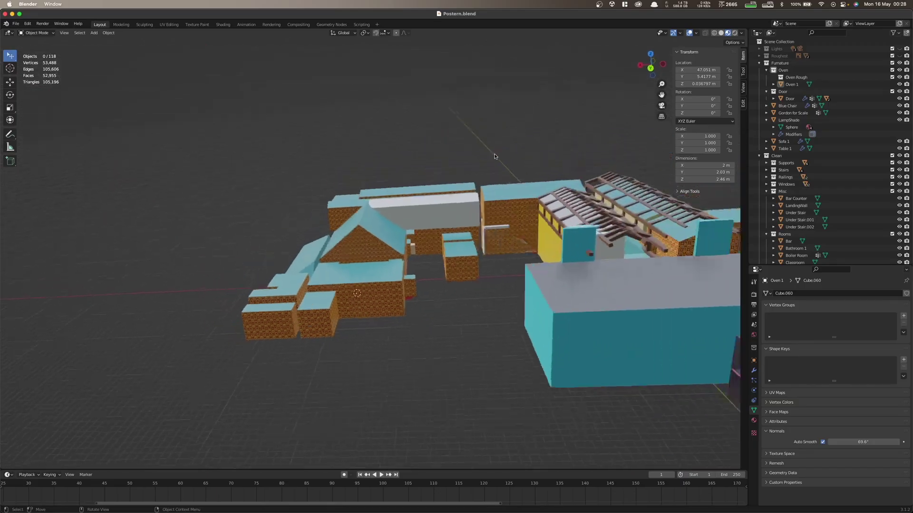
Step: Switch to the level model in Blender and show the viewport in Solid shading
middle_drag(494, 156, 494, 164)
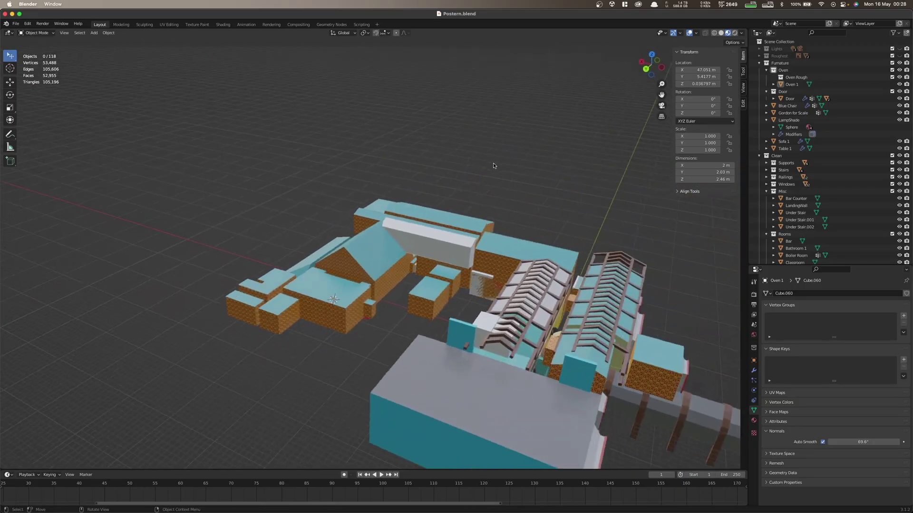
click(721, 32)
scroll(526, 197, down, 5)
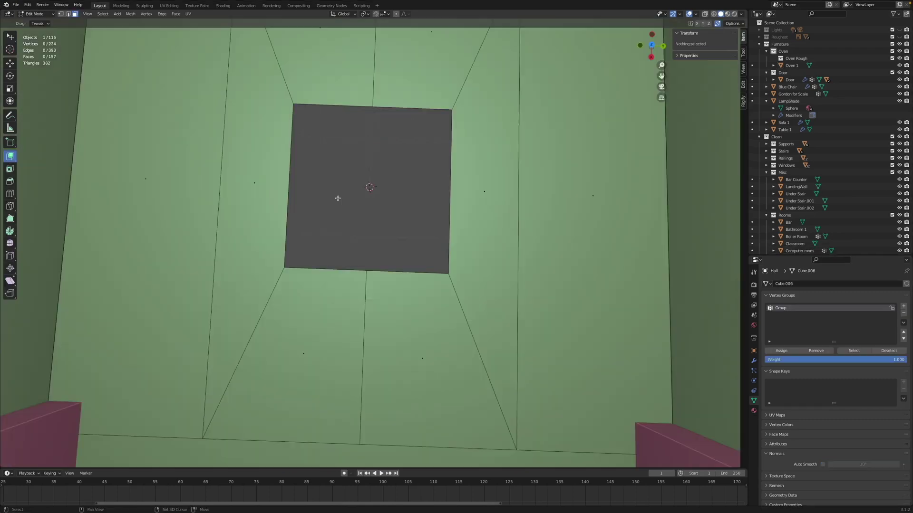
Step: Add a 12-vertex cylinder with the cap fill set to Nothing at the square hole in the hall floor
key(shift+a)
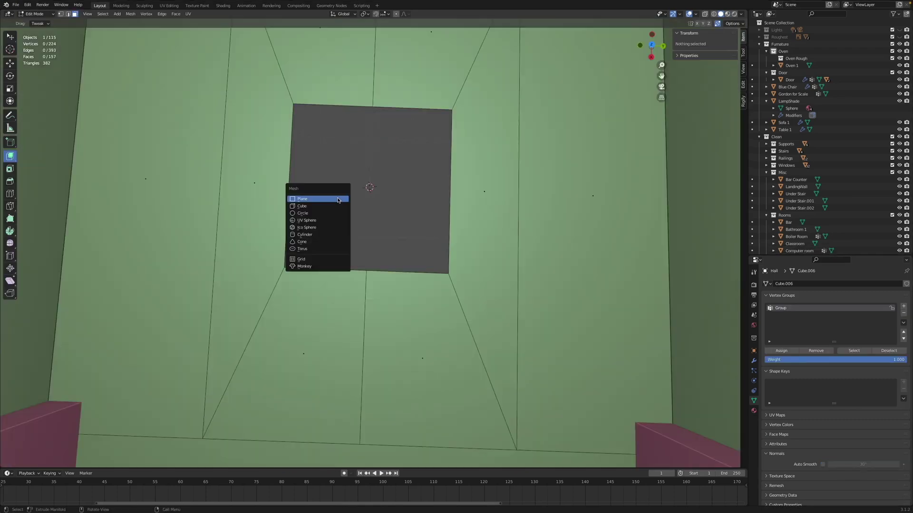
click(327, 235)
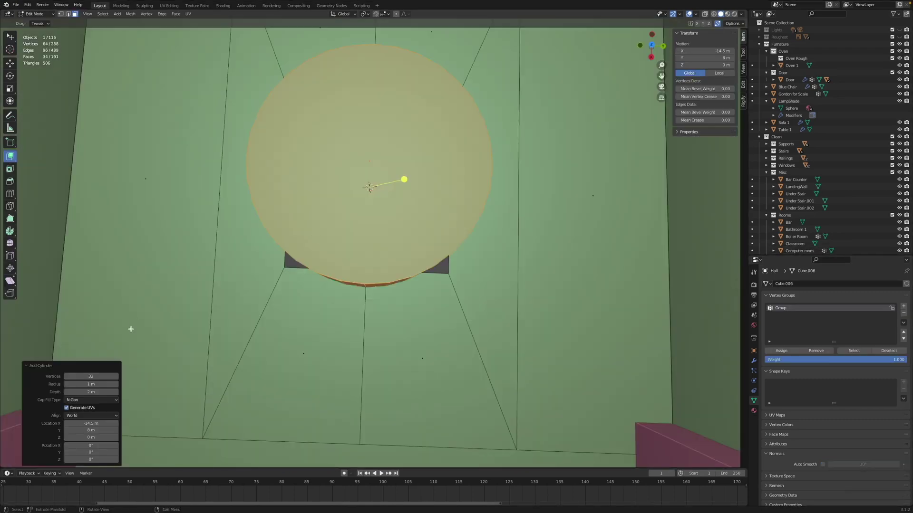
click(106, 403)
click(94, 408)
click(95, 376)
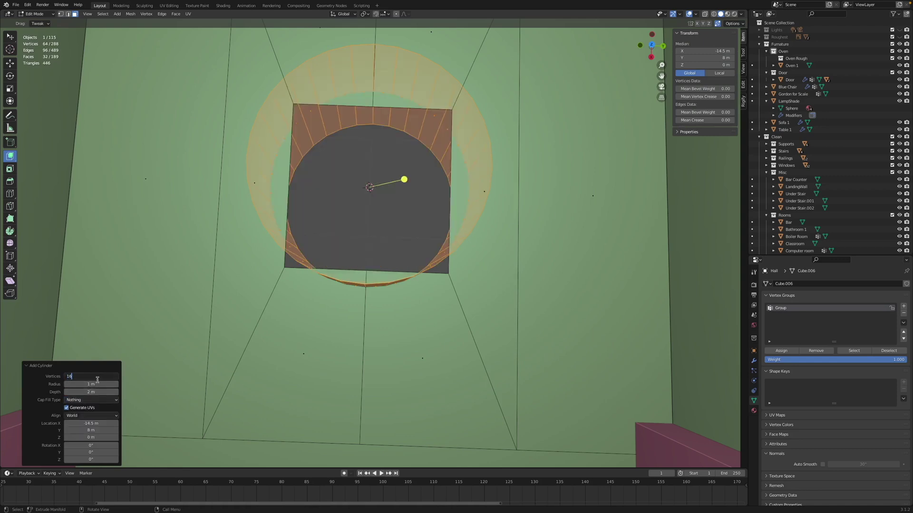
text(12)
key(Return)
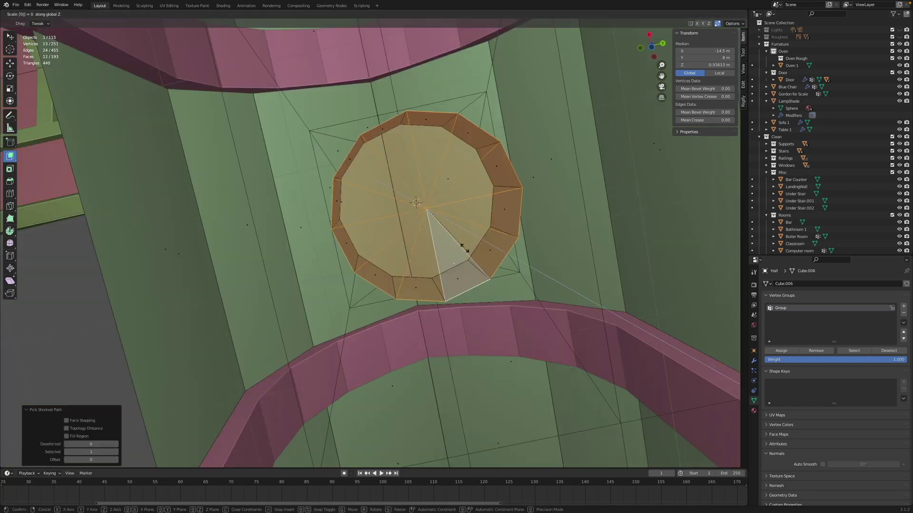
Step: Flatten the cylinder's bottom cap faces with a Z scale of 0 and move them up to floor level
key(Return)
middle_drag(436, 206, 447, 298)
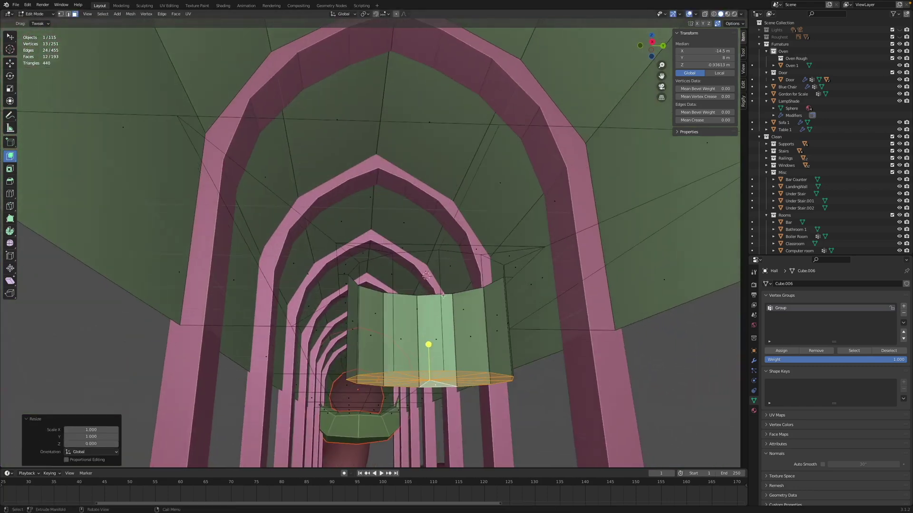
key(g)
key(z)
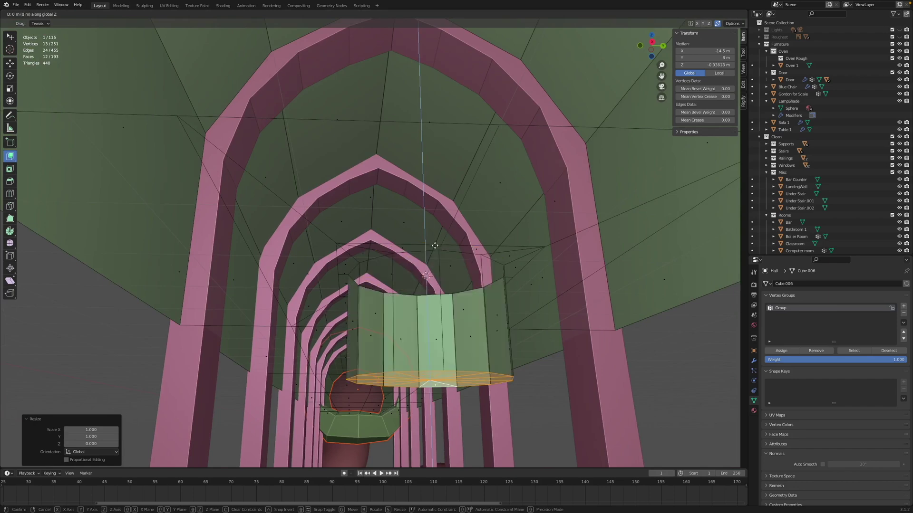
click(431, 254)
Step: Add concentric loop cuts to the round floor disc and select its centre vertex
middle_drag(432, 254, 429, 264)
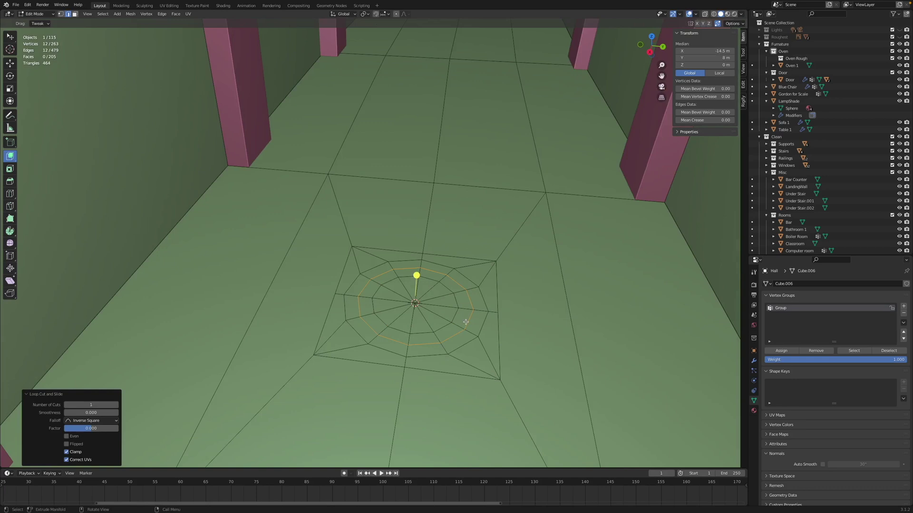
click(443, 313)
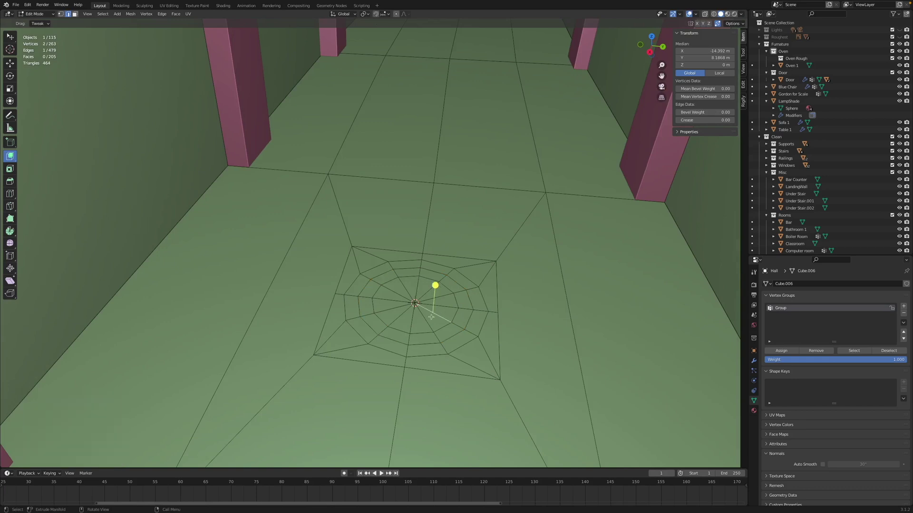
click(431, 317)
click(428, 320)
click(414, 301)
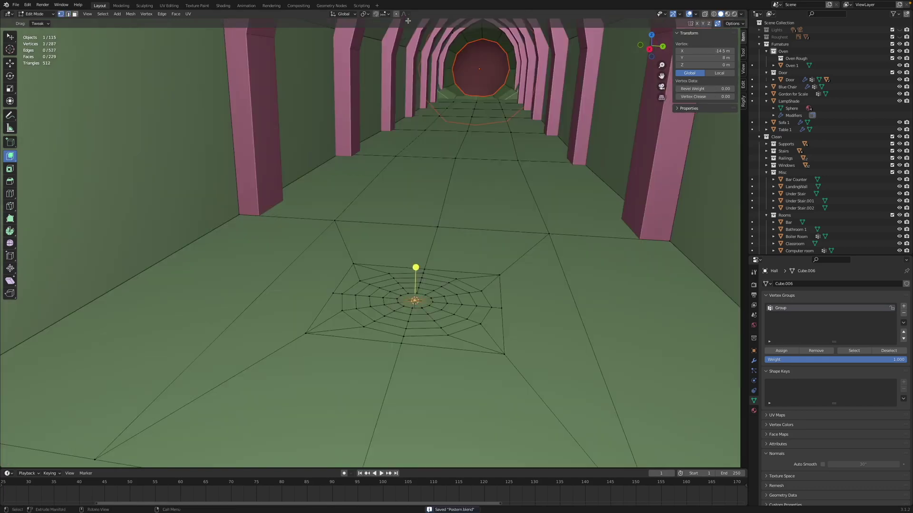
click(404, 14)
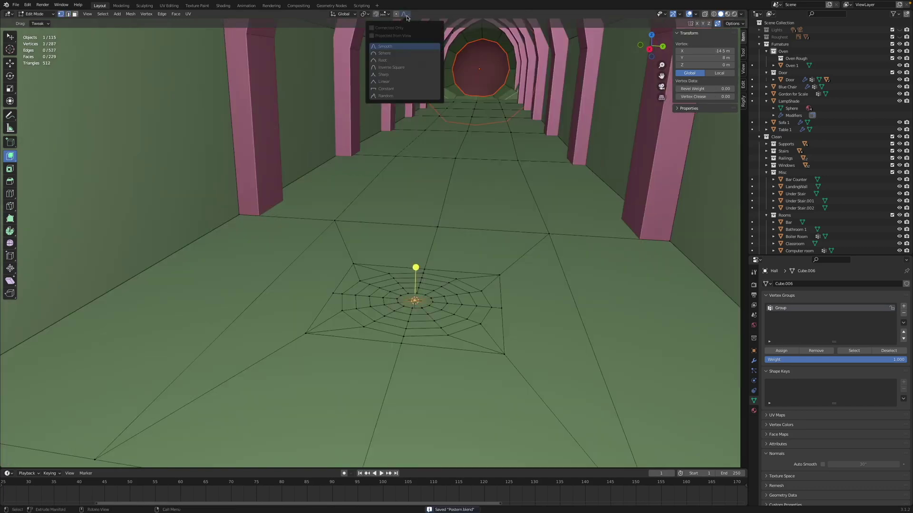
click(384, 55)
key(g)
key(z)
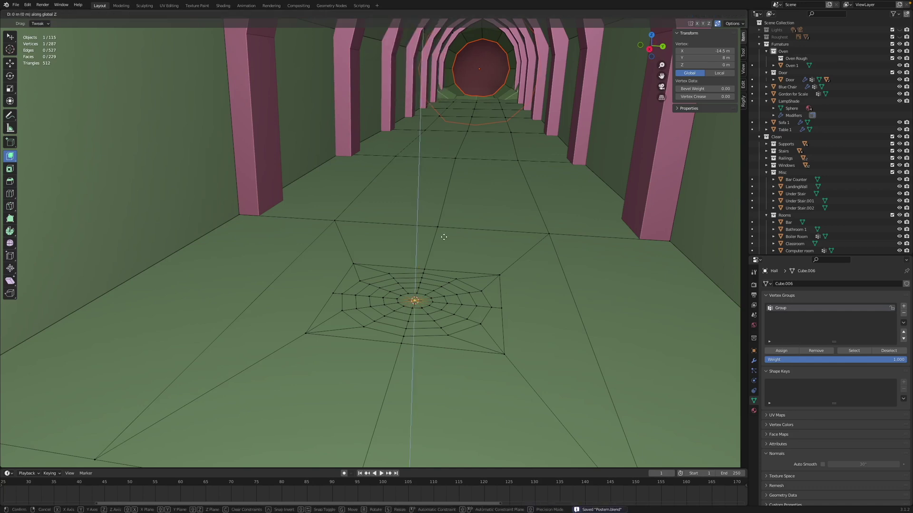
right_click(437, 249)
Step: Lower the disc's centre vertex along Z with proportional editing and Sphere falloff to form a bowl-shaped socket
key(ctrl+KP_1)
click(404, 14)
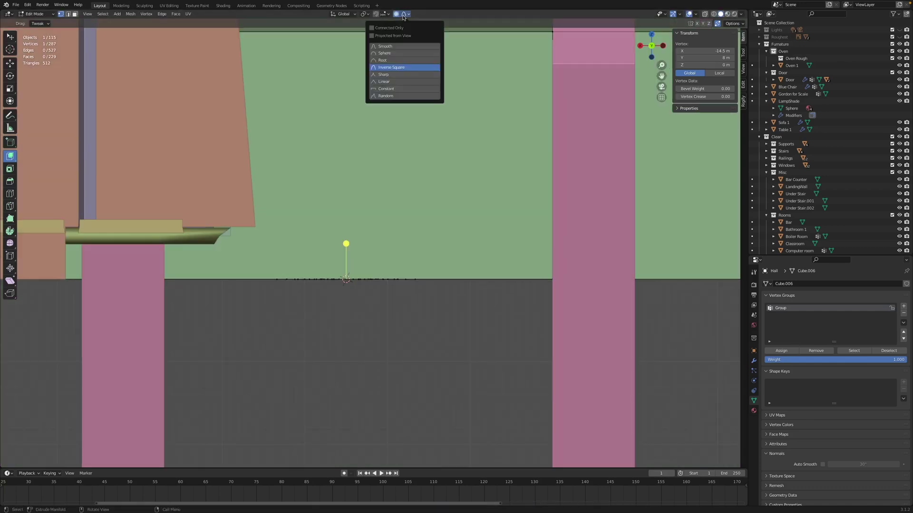
click(388, 54)
key(g)
key(z)
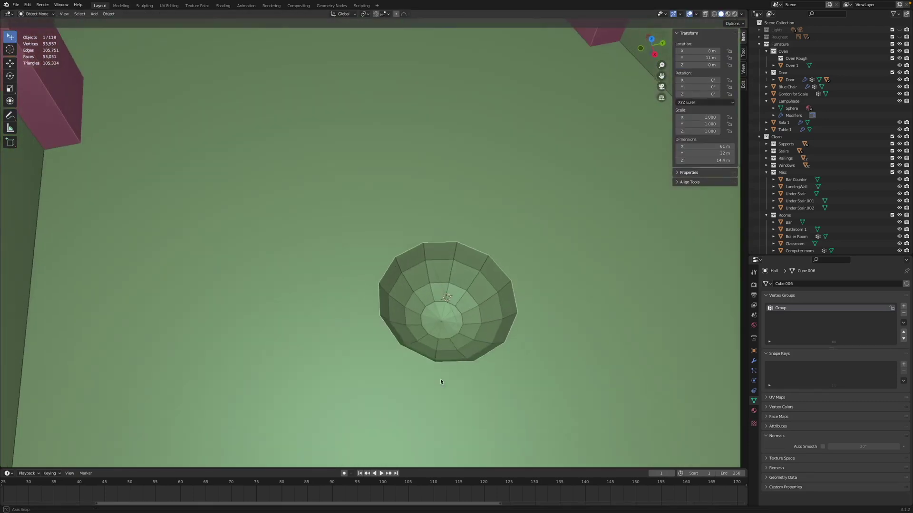
Step: Examine the bowl-shaped floor socket and its raised red rim from several angles in the hall
middle_drag(440, 379, 442, 333)
scroll(424, 352, down, 3)
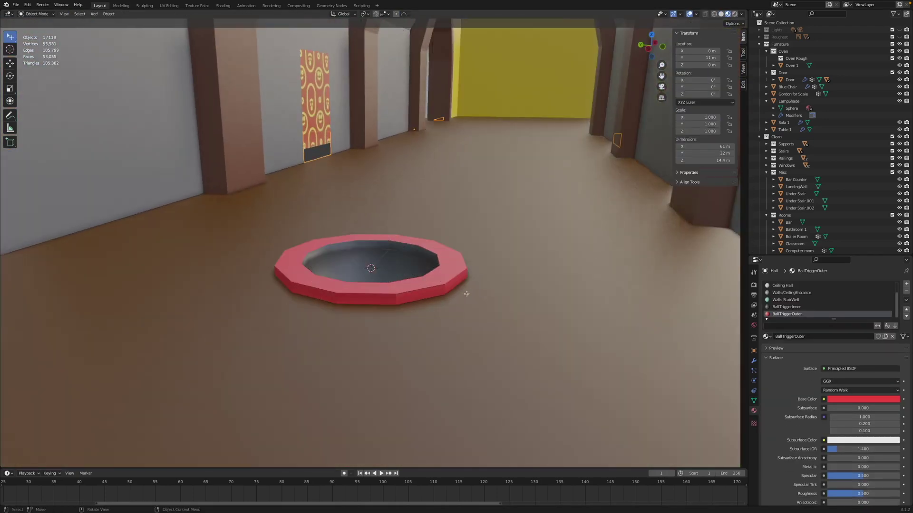
key(Tab)
key(Tab)
middle_drag(467, 294, 588, 286)
scroll(246, 319, down, 3)
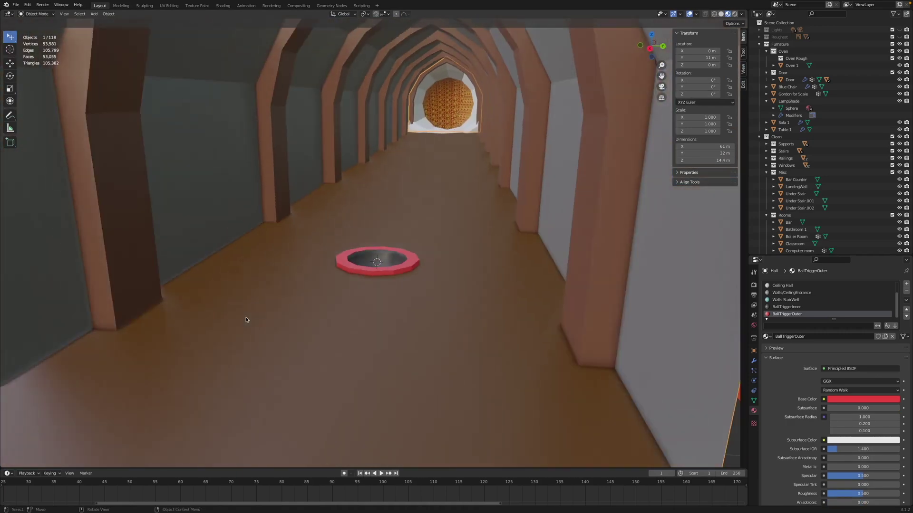
key(Tab)
scroll(360, 293, up, 2)
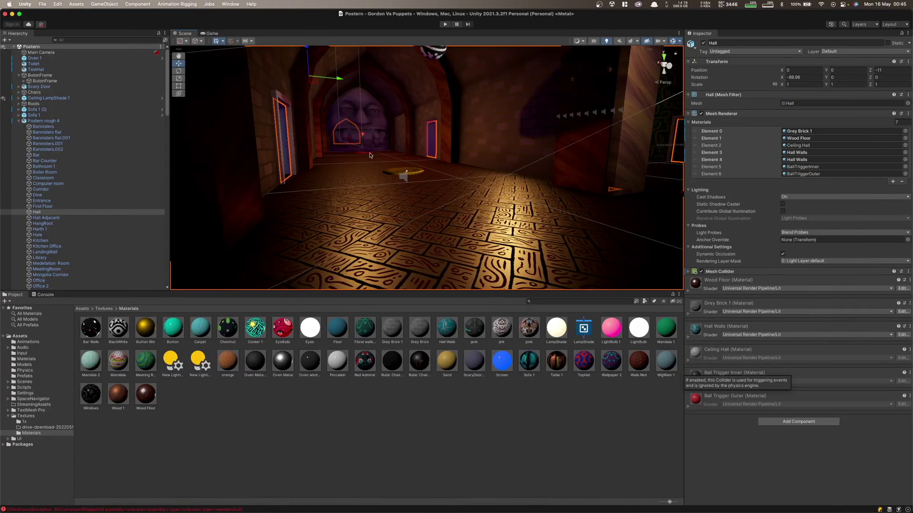
Step: Switch to Unity and select the gold ButonFrame object on the hall floor in the scene
scroll(370, 155, down, 3)
scroll(380, 183, up, 5)
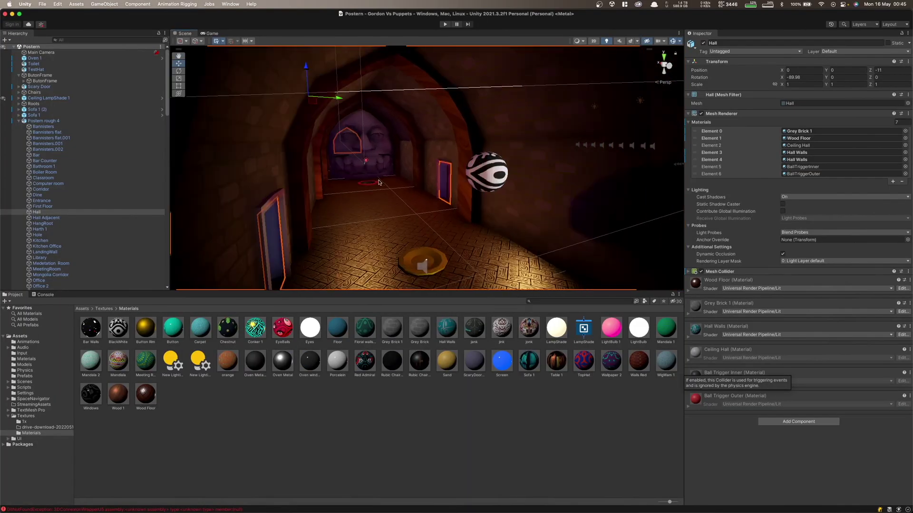
scroll(376, 185, down, 2)
click(431, 229)
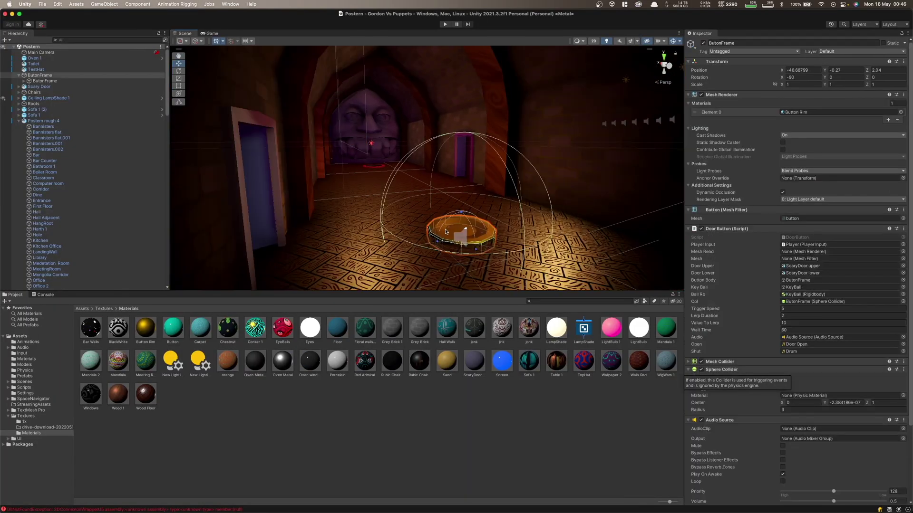
click(437, 230)
click(445, 232)
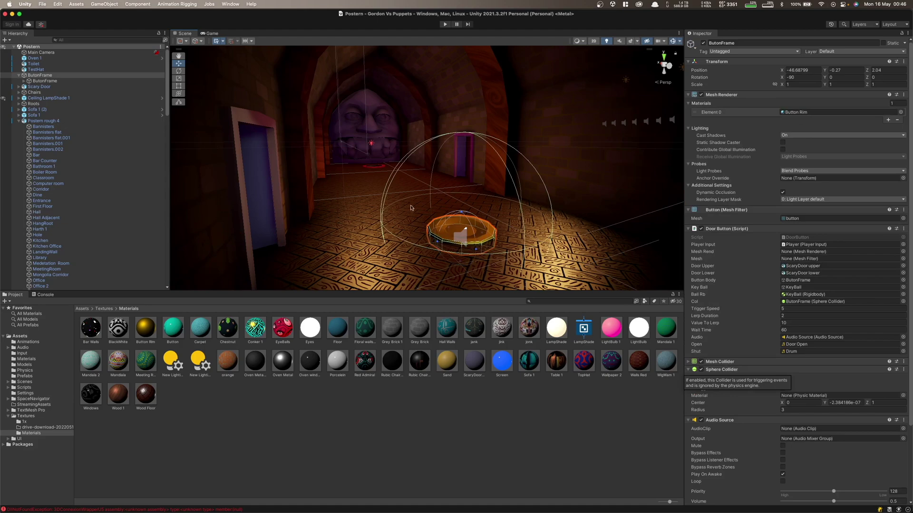